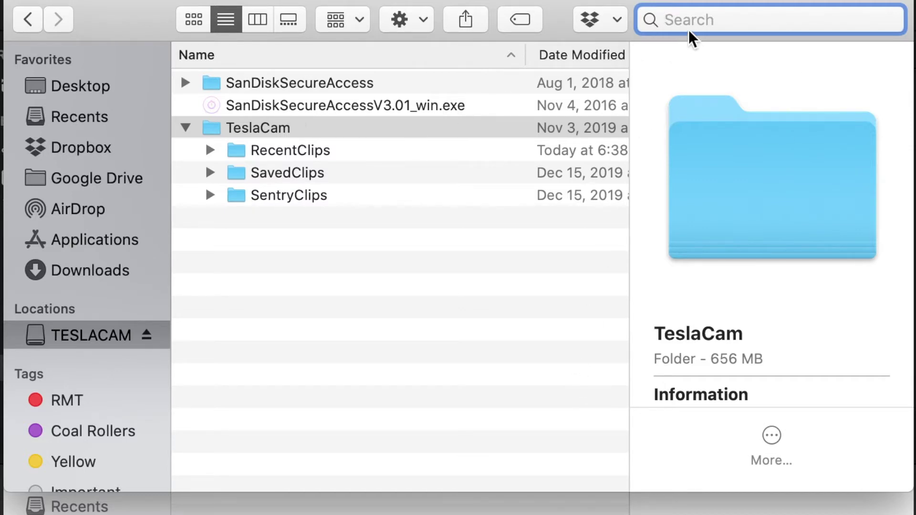
pyautogui.write('f')
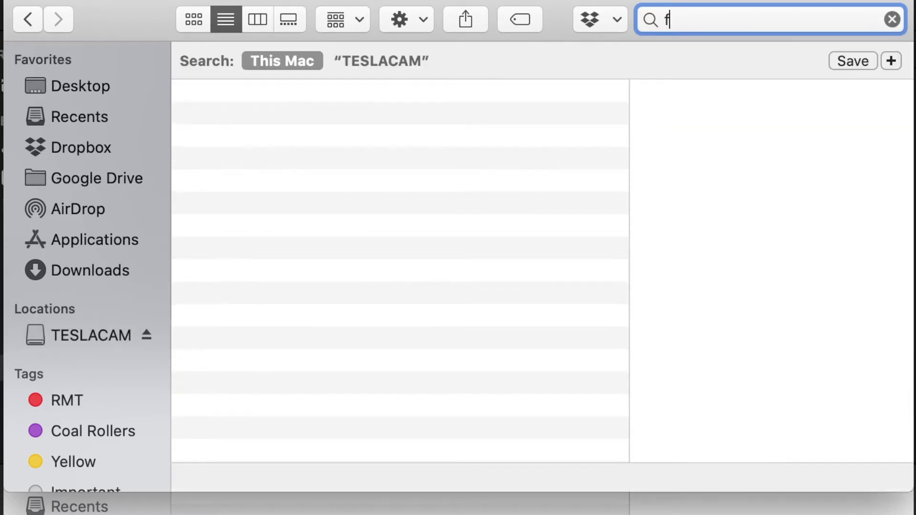
pyautogui.write('ron')
# Step: Search TESLACAM for 'front', select all 18 results and drag them out of Finder
pyautogui.press('Return')
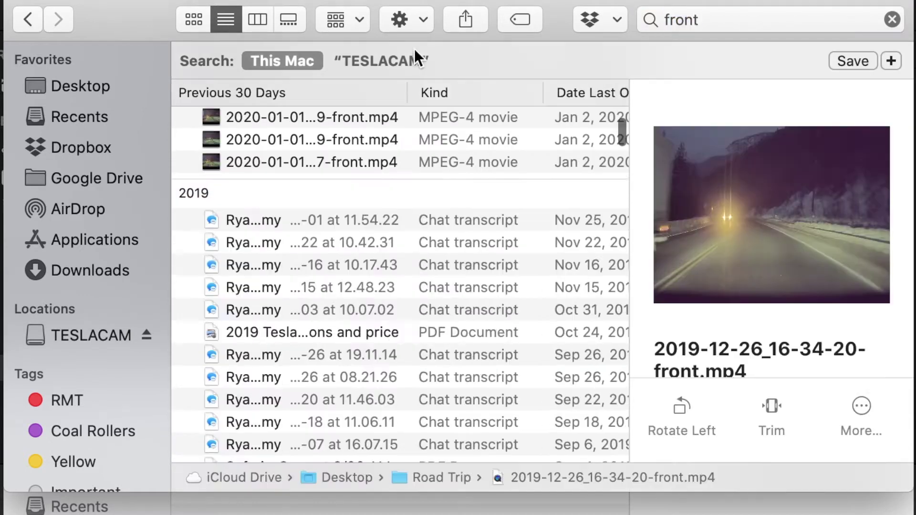
pyautogui.click(410, 57)
pyautogui.click(314, 126)
pyautogui.scroll(-2, 315, 126)
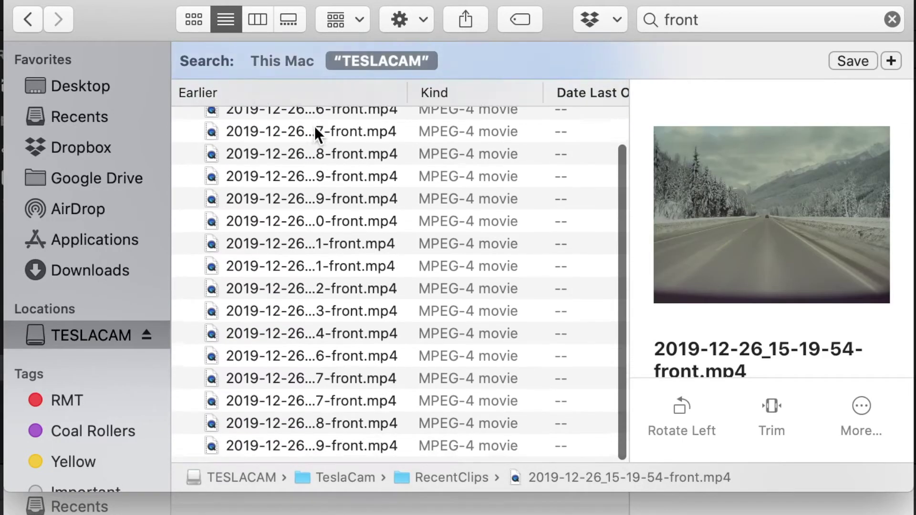
pyautogui.scroll(2, 315, 126)
pyautogui.scroll(-2, 314, 126)
pyautogui.keyDown('shift'); pyautogui.click(294, 452); pyautogui.keyUp('shift')
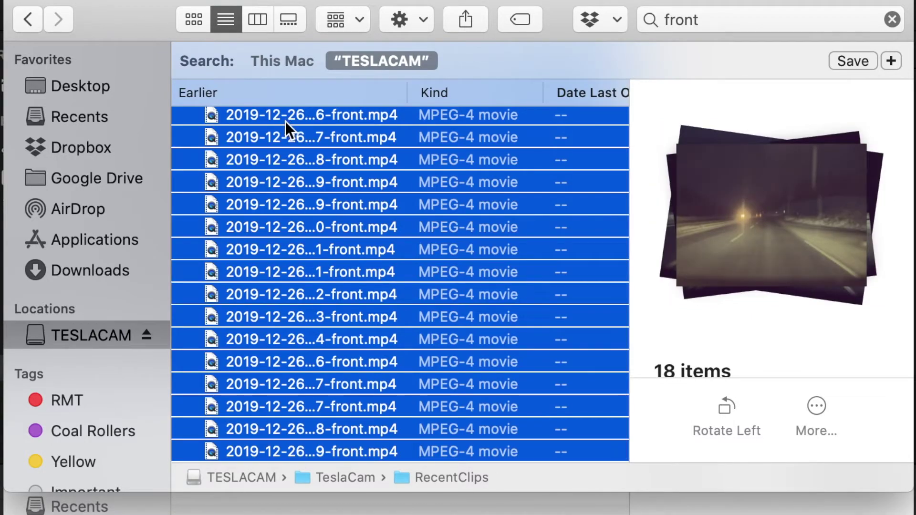
pyautogui.moveTo(285, 122); pyautogui.dragTo(293, 514)
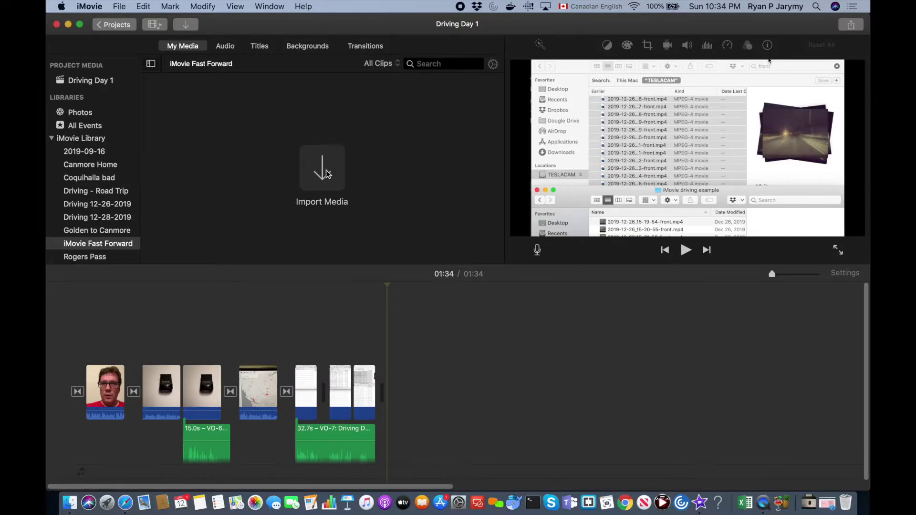
# Step: Import every clip in the 'iMovie driving example' folder into the Fast Forward event
pyautogui.click(324, 173)
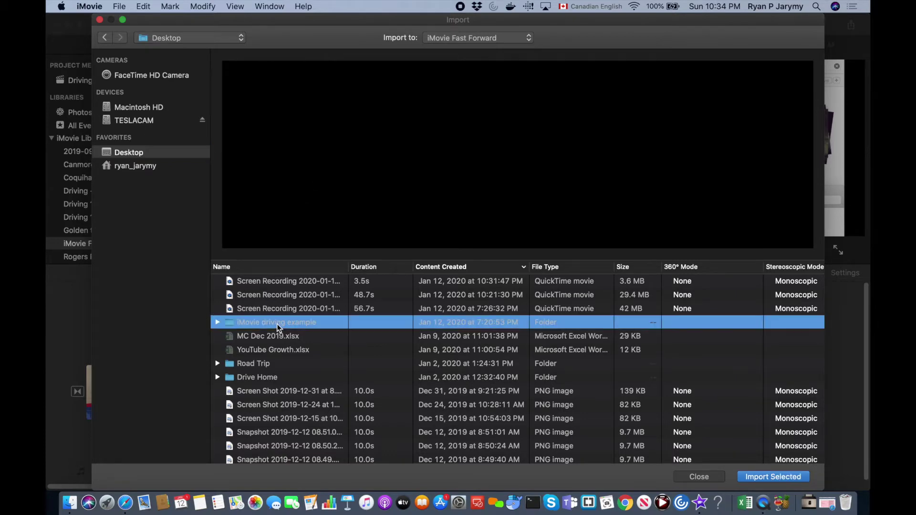
pyautogui.doubleClick(279, 324)
pyautogui.click(284, 284)
pyautogui.scroll(-4, 284, 283)
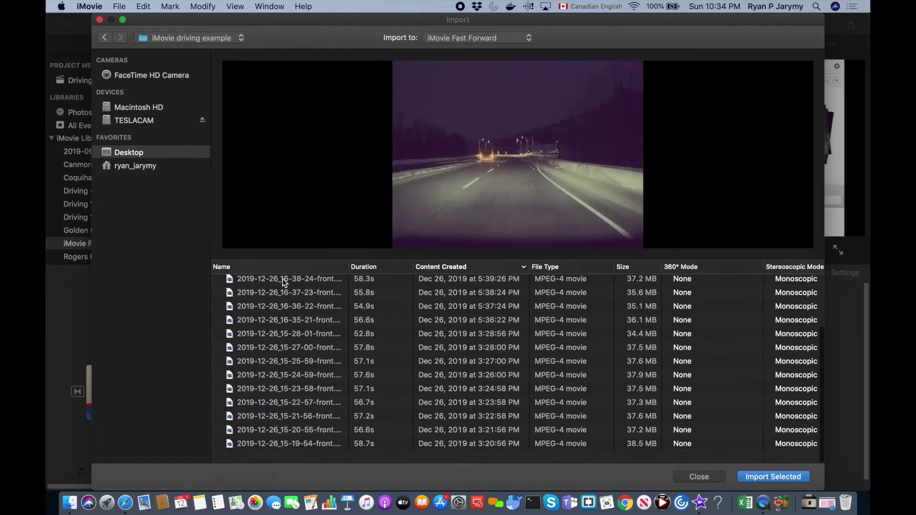
pyautogui.keyDown('shift'); pyautogui.click(277, 457); pyautogui.keyUp('shift')
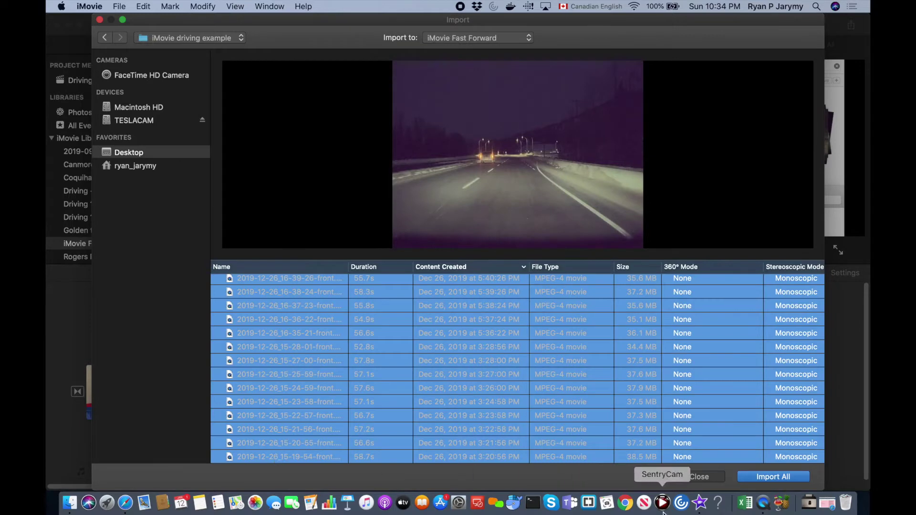
pyautogui.click(751, 478)
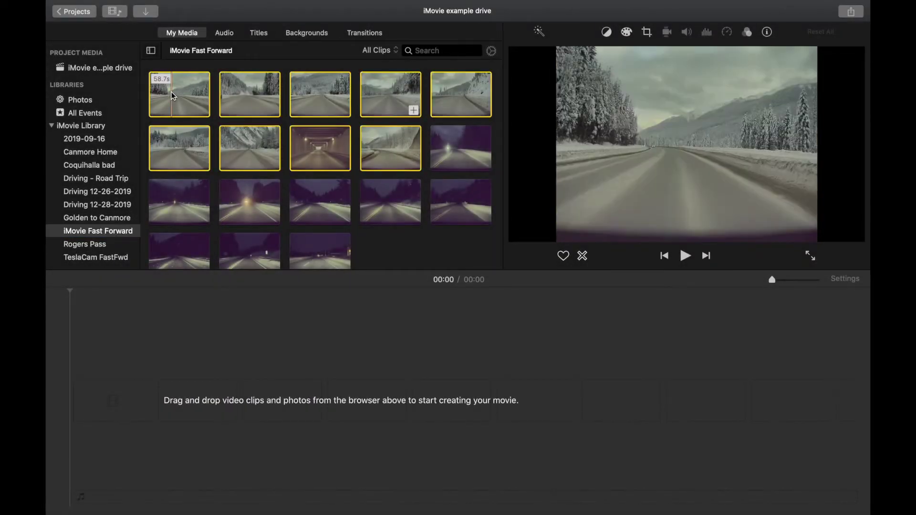
# Step: Drag the nine daytime front clips onto the empty timeline, making an 8:31 movie
pyautogui.moveTo(394, 138); pyautogui.dragTo(326, 343)
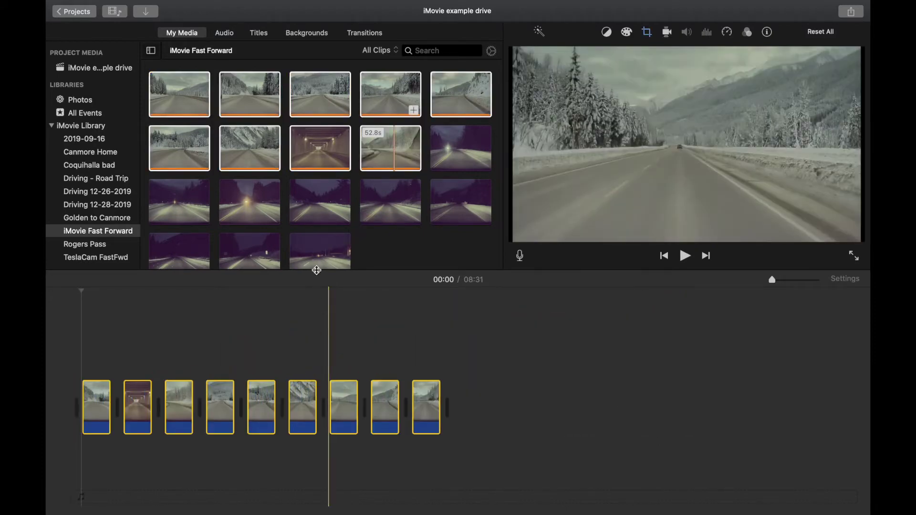
pyautogui.moveTo(204, 4)
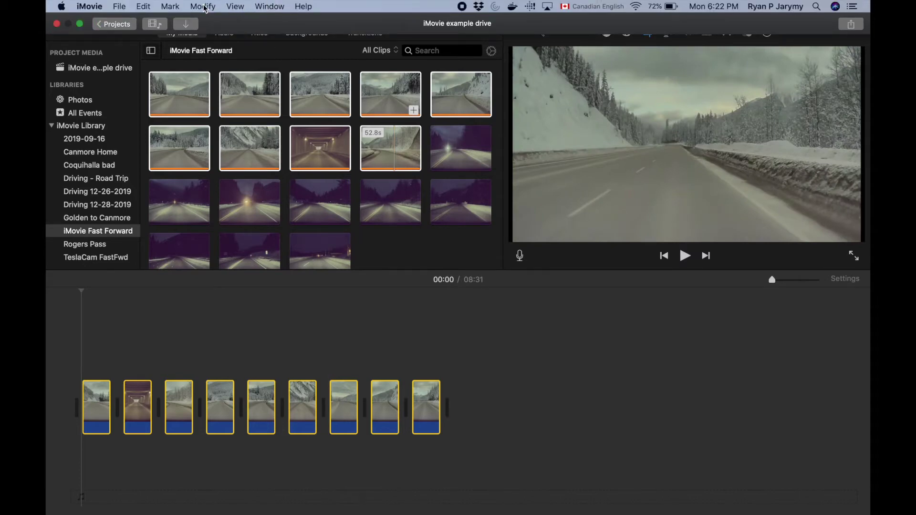
pyautogui.click(205, 8)
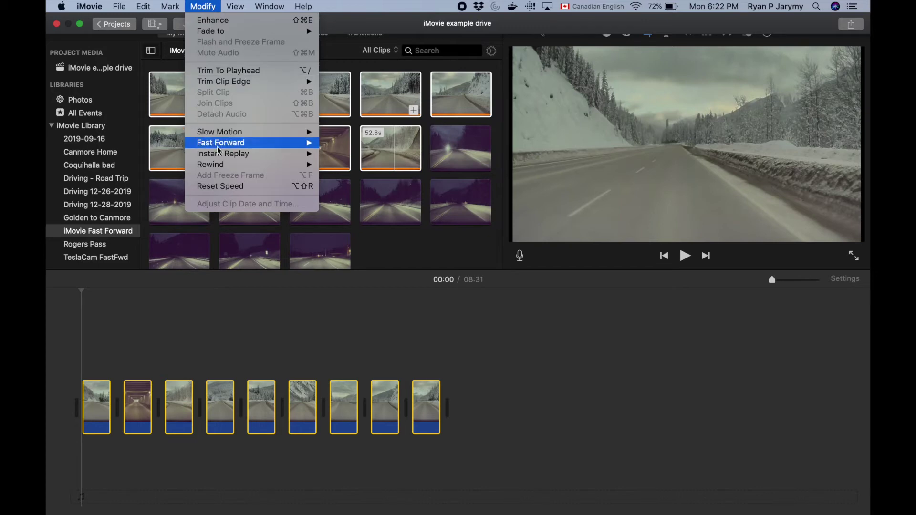
pyautogui.moveTo(220, 142)
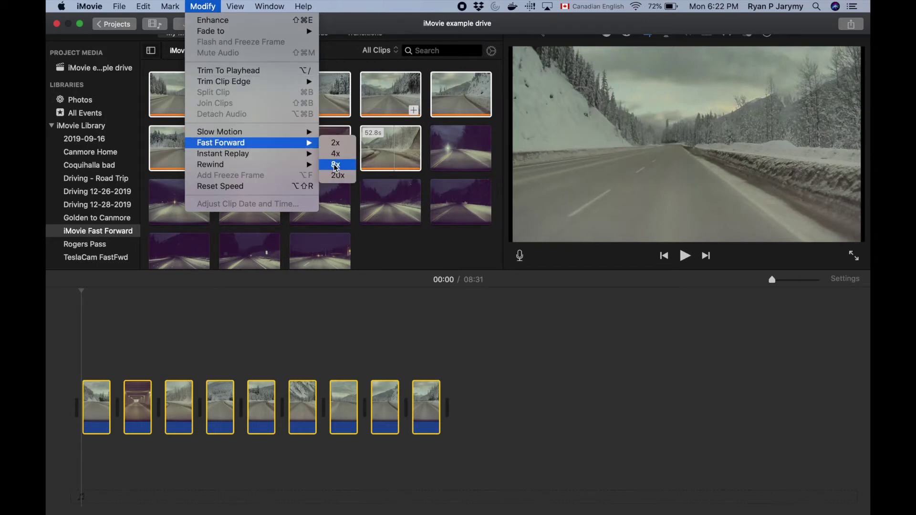
# Step: Apply 20x Fast Forward to the nine timeline clips, cutting the movie to 0:25
pyautogui.click(326, 176)
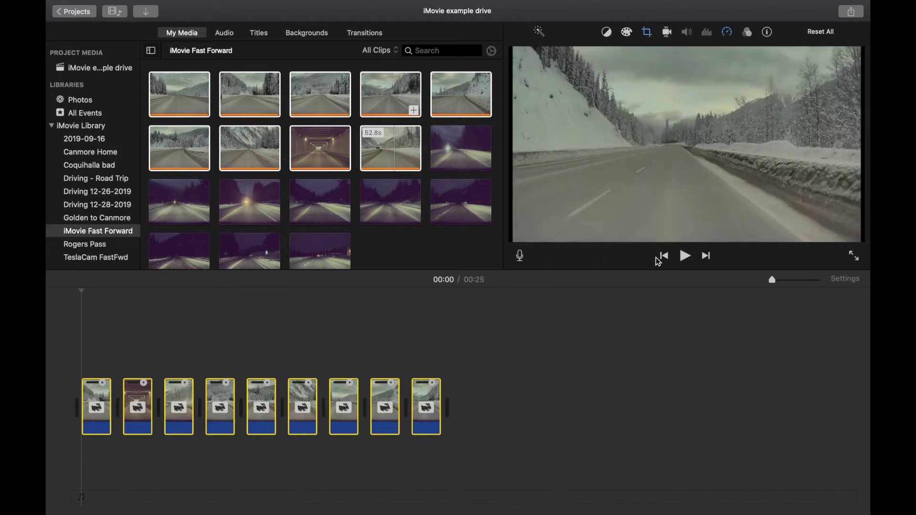
pyautogui.click(686, 256)
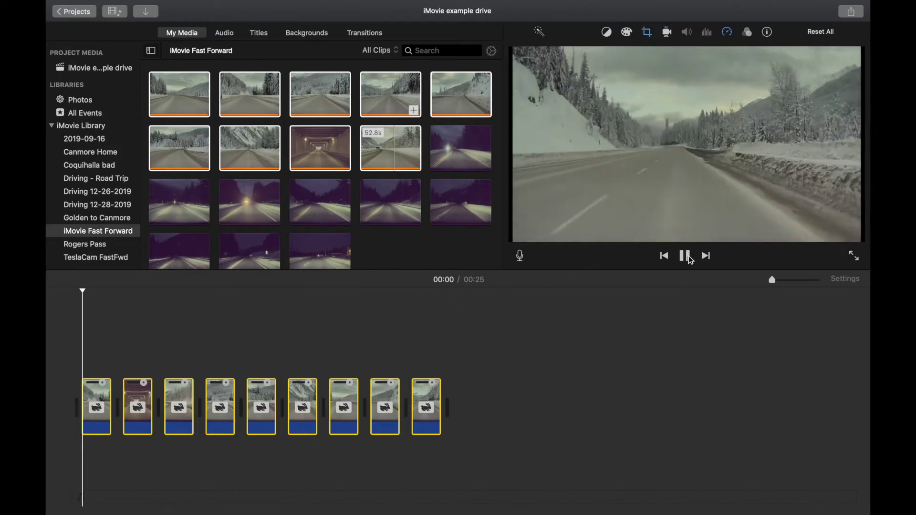